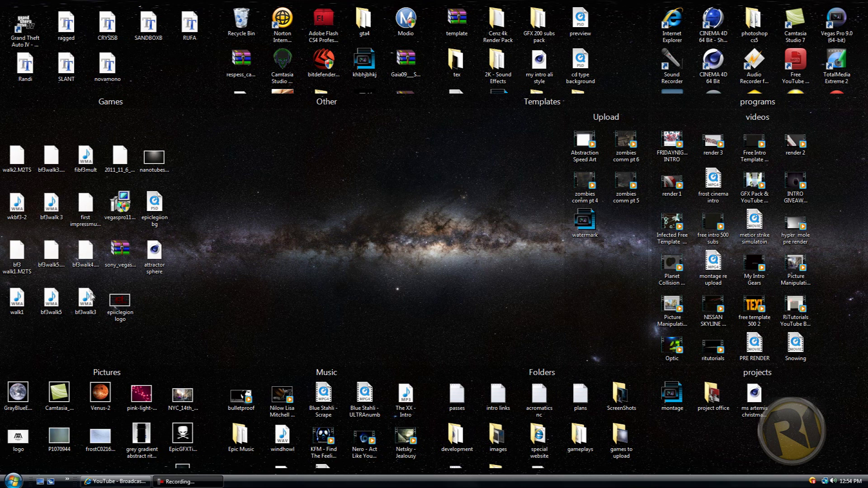
- Select and deselect the attractor sphere file, then restore the YouTube video manager window
left_click(146, 258)
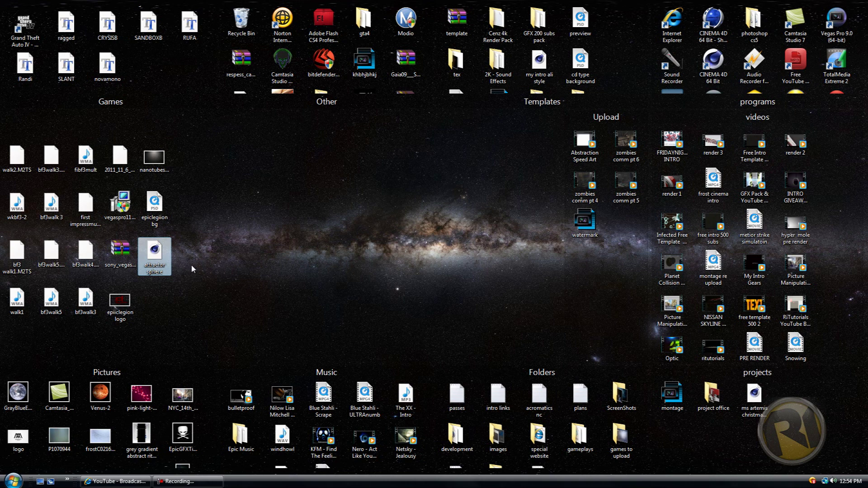
left_click(203, 256)
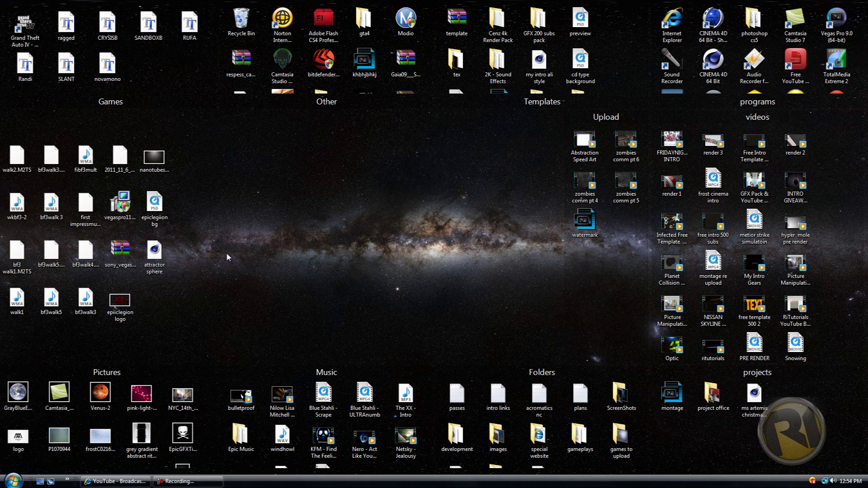
left_click(116, 481)
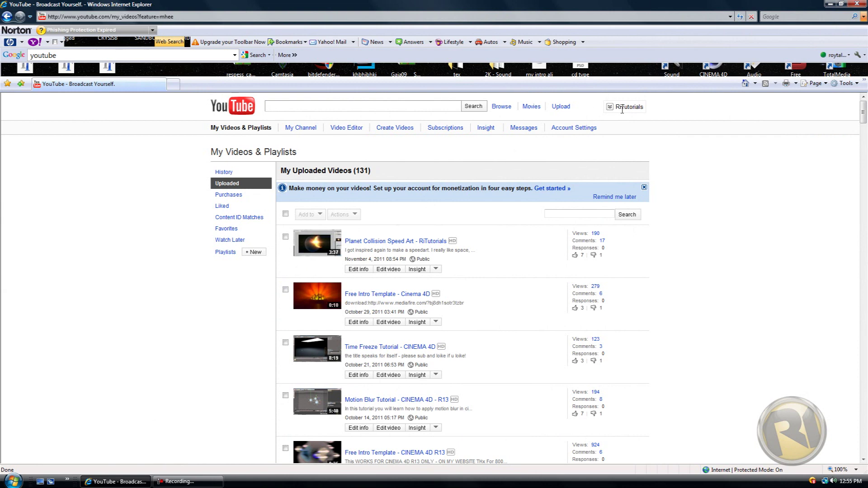
- Preview the Free Intro Template - Cinema 4D video from My Channel, then close Internet Explorer
left_click(619, 108)
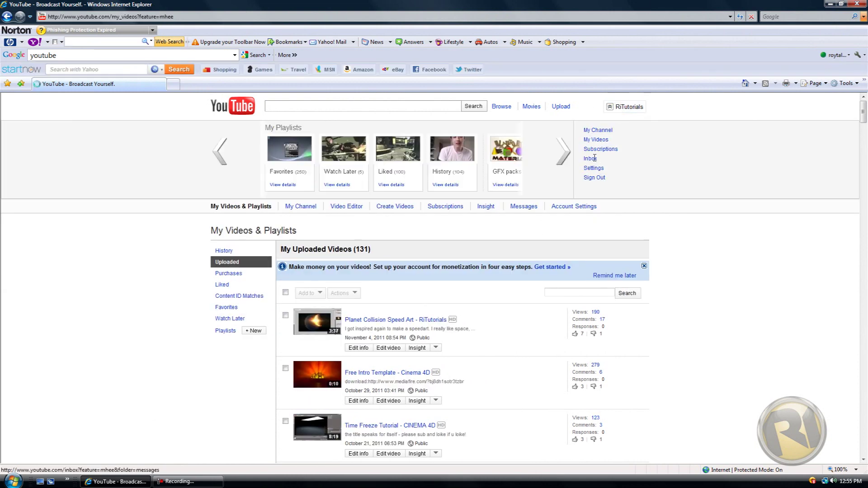
left_click(597, 130)
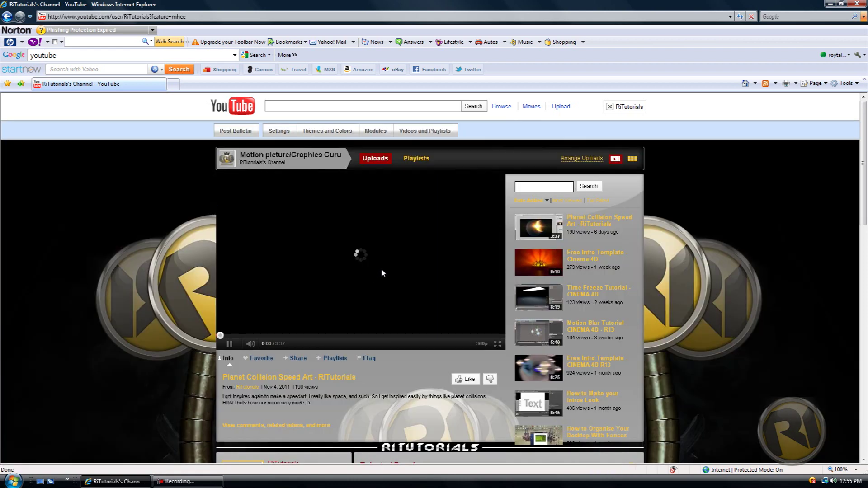
left_click(590, 256)
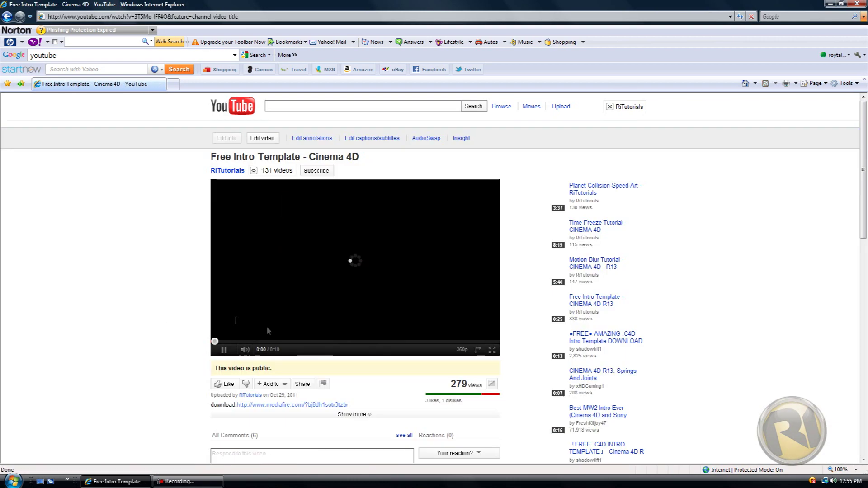
left_click(352, 414)
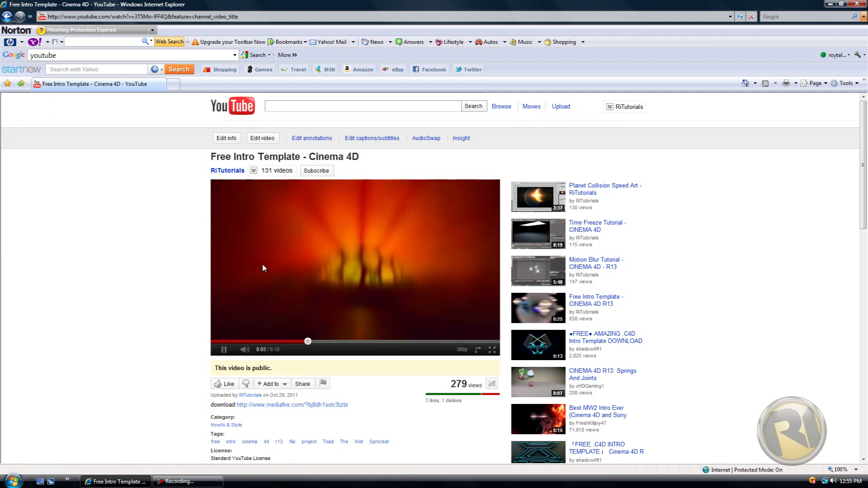
left_click(311, 256)
left_click(857, 3)
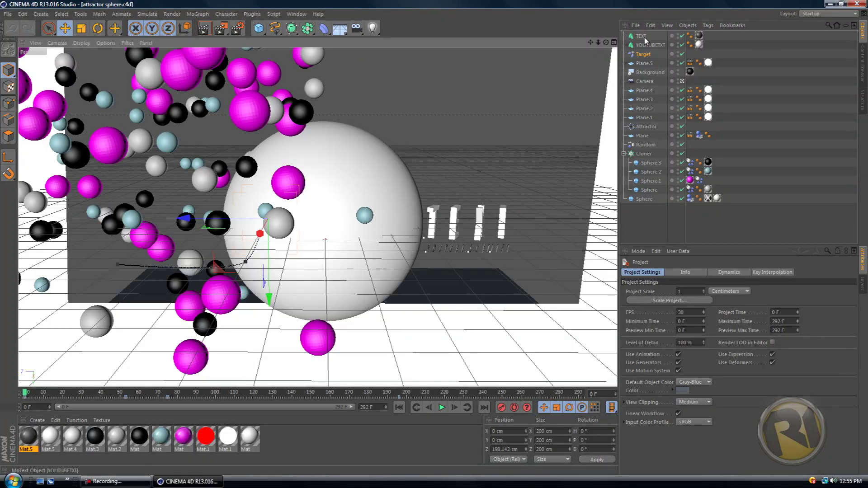
- Select the TEXT MoText and play the animation, stopping at frame 70
left_click(642, 37)
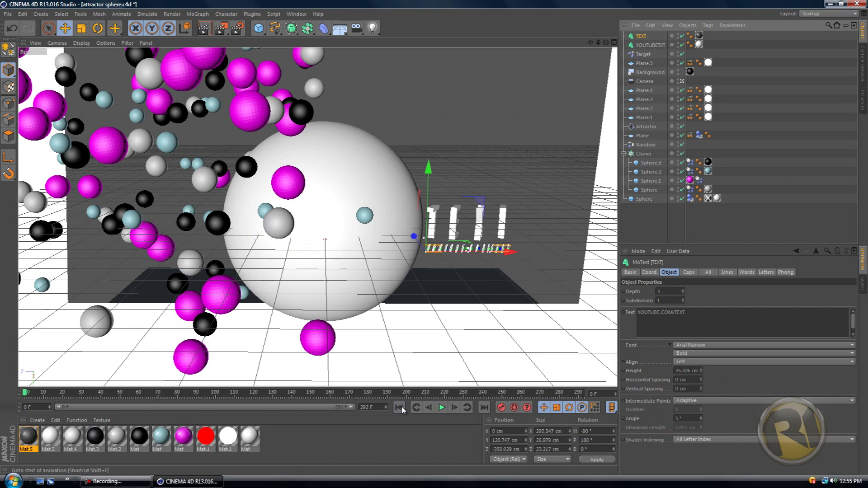
left_click(442, 408)
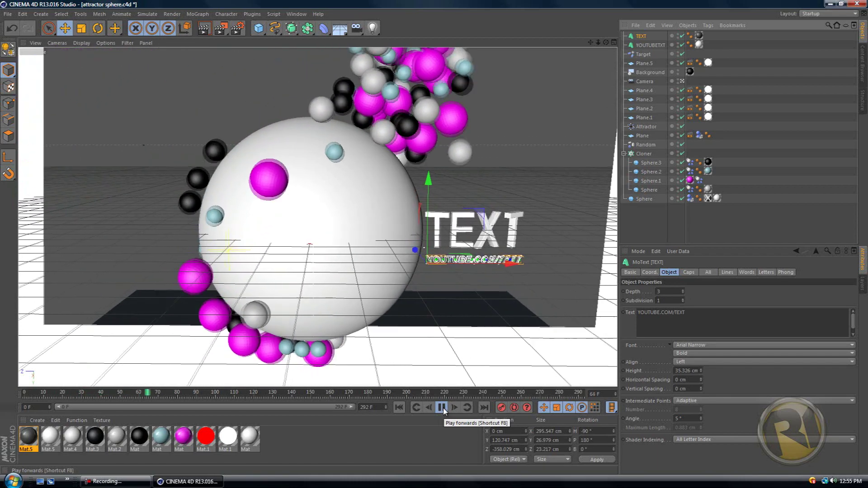
left_click(442, 408)
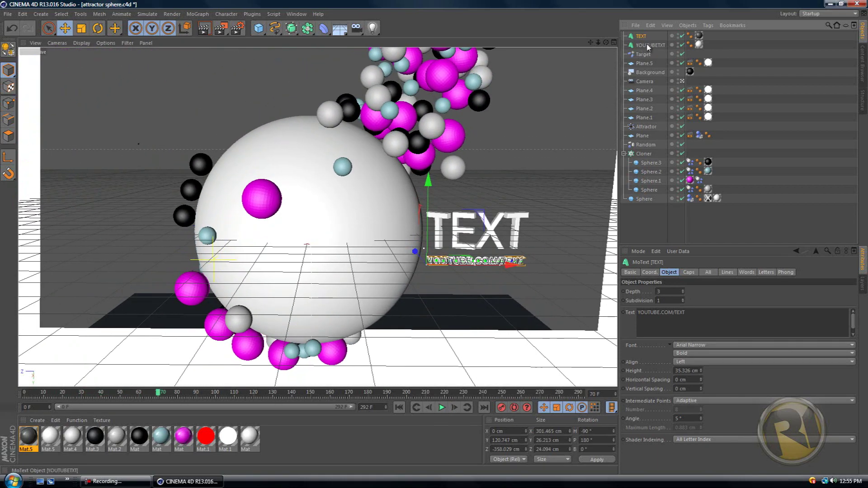
- Click into the YOUTUBE.COM/TEXT string and browse the MoText tabs from Coordinates through Phong
left_click(693, 313)
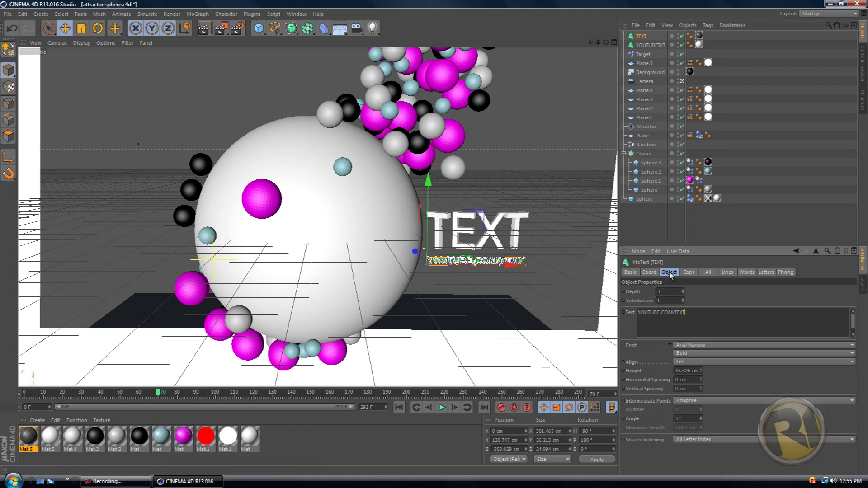
left_click(630, 272)
left_click(650, 272)
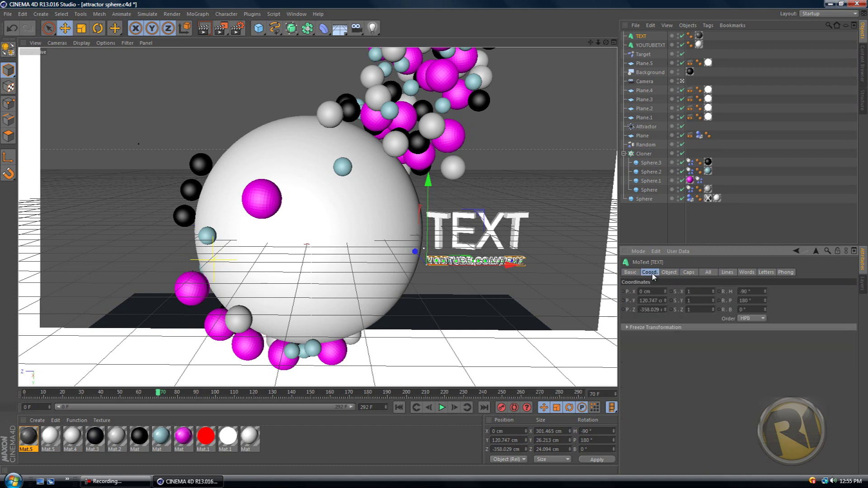
left_click(674, 273)
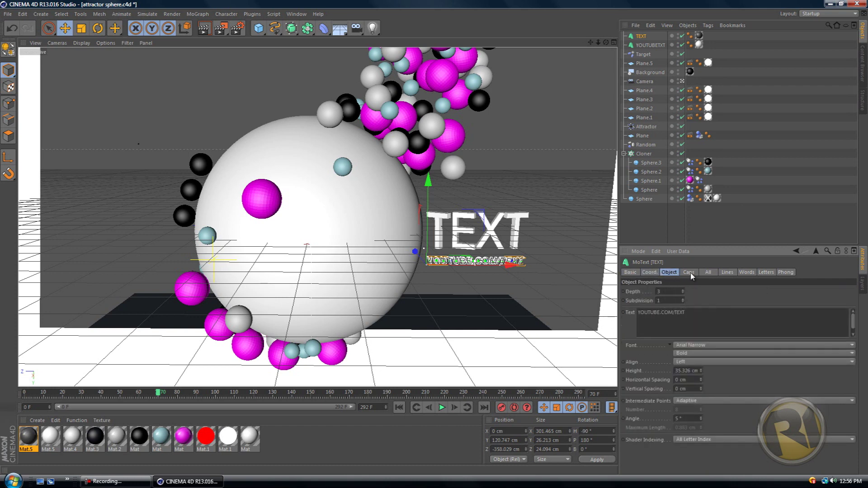
left_click(690, 272)
left_click(708, 272)
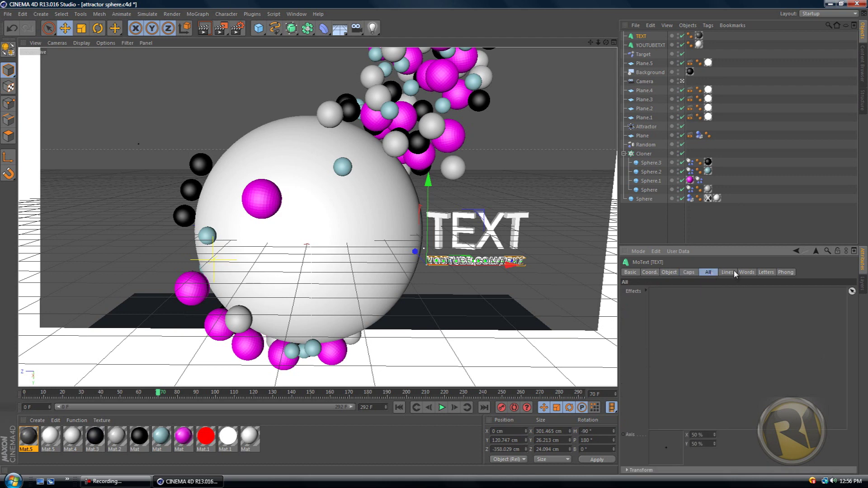
left_click(728, 273)
left_click(750, 273)
left_click(767, 272)
left_click(786, 272)
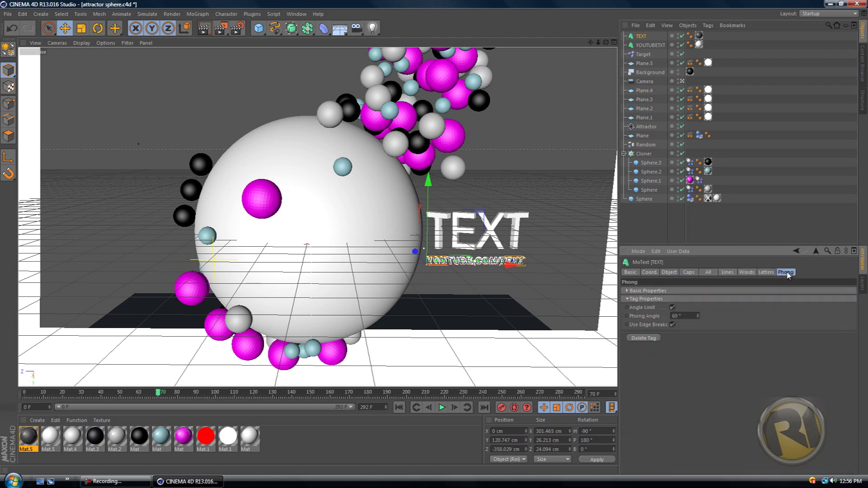
left_click(651, 273)
left_click(670, 273)
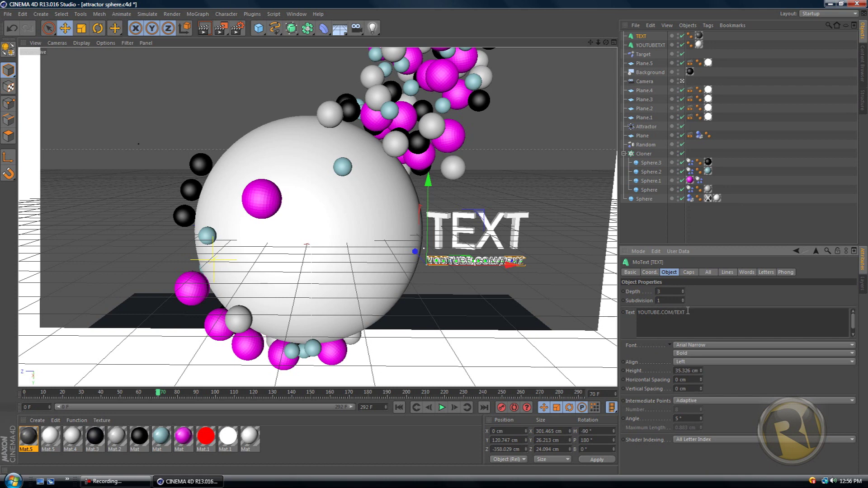
- Select the text, switch between YOUTUBETEXT and TEXT, and check fonts, keeping Arial Narrow
left_click_drag(687, 311, 613, 318)
left_click(651, 46)
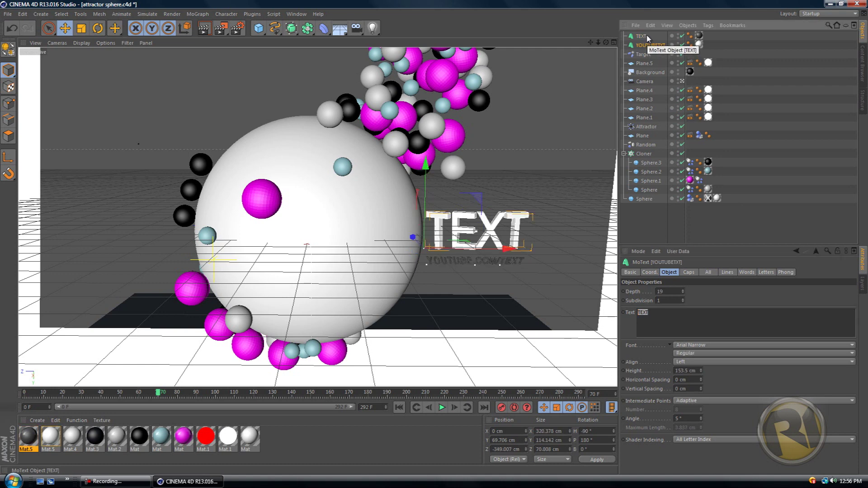
left_click(642, 37)
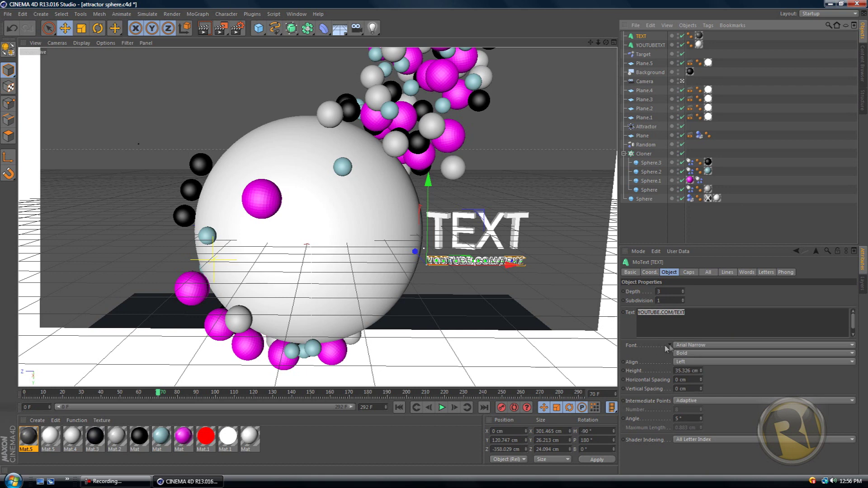
left_click(687, 346)
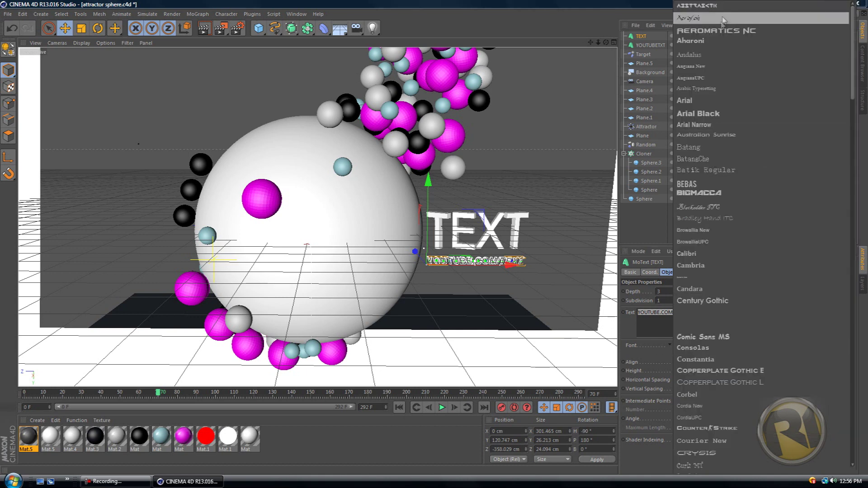
left_click(651, 354)
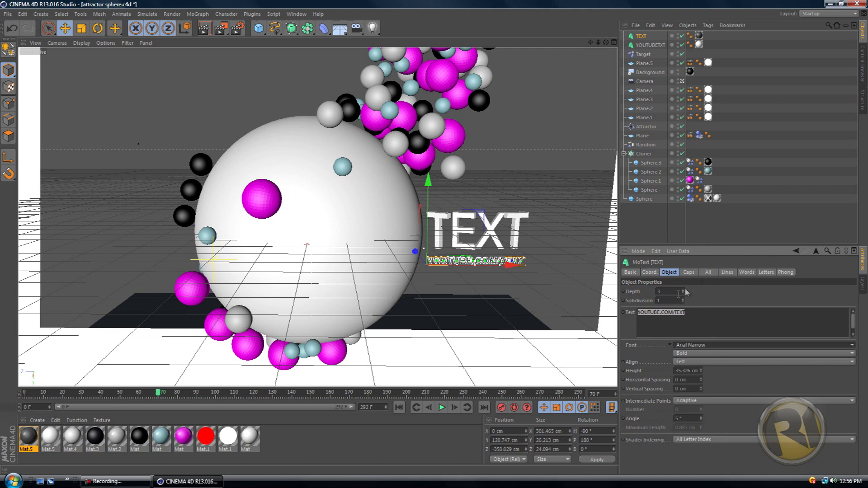
- Keep Fillet Cap as the start cap and try radii up to 3.353 cm, returning to 0.353 cm
left_click(690, 273)
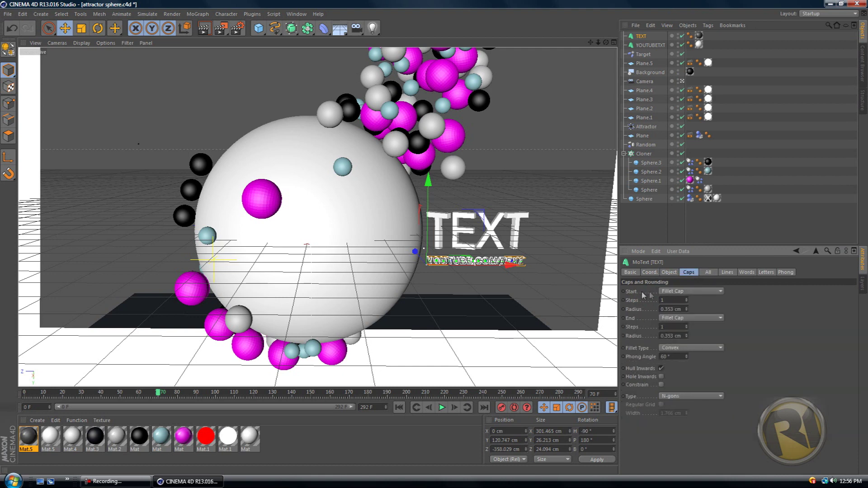
left_click(688, 292)
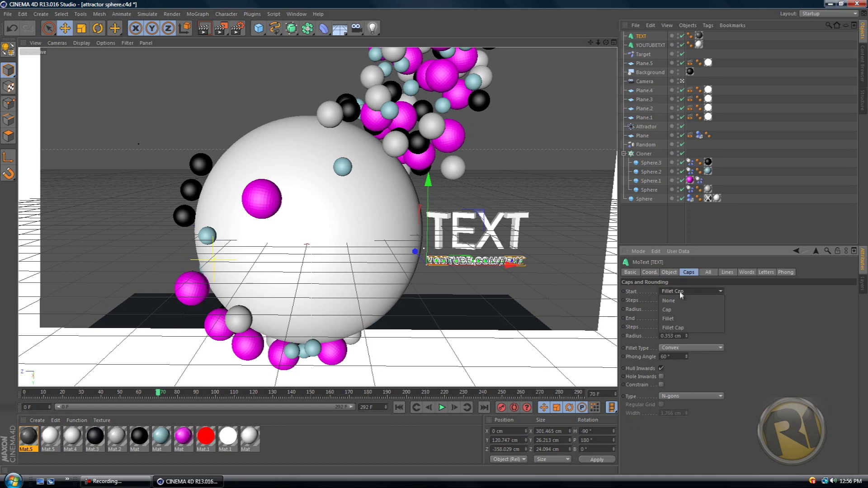
left_click(681, 327)
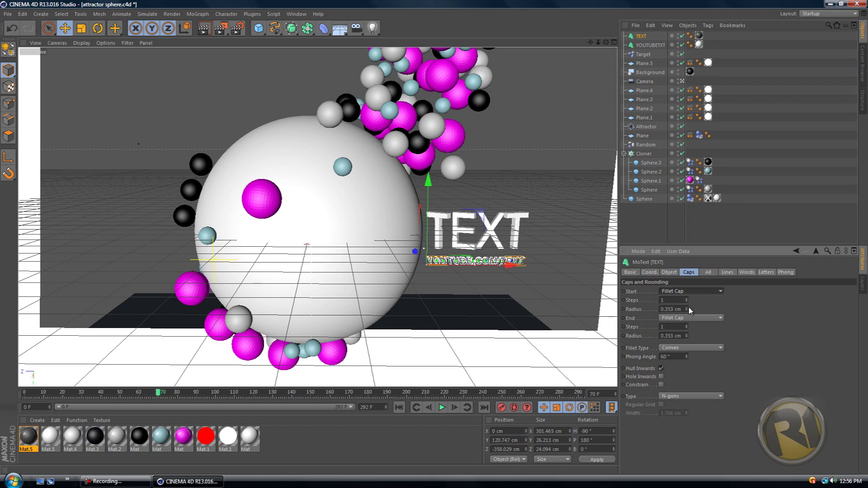
left_click(686, 308)
left_click(686, 309)
left_click(687, 309)
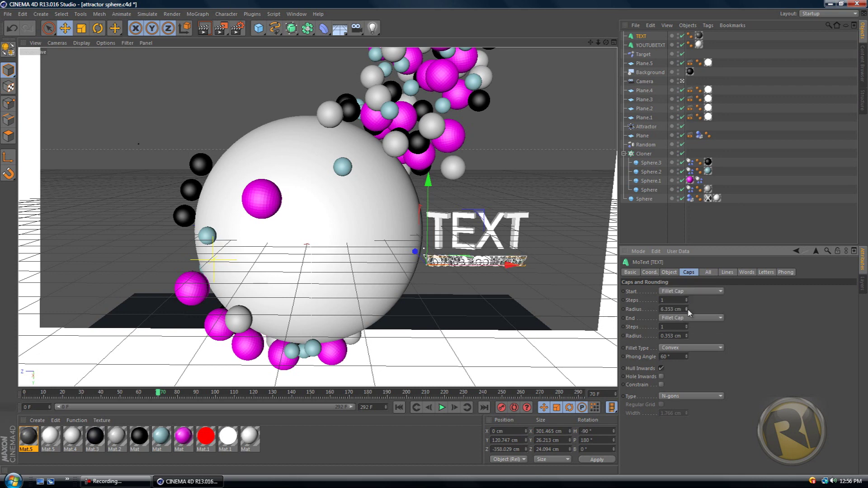
left_click(686, 311)
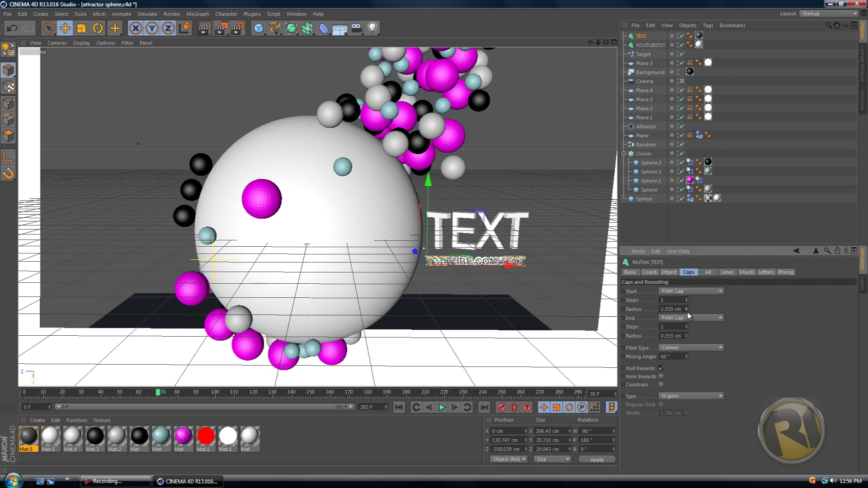
left_click(686, 311)
- Zoom in and test a 2.353 cm start fillet radius, then restore 0.353 cm
scroll(463, 242, "up", 5)
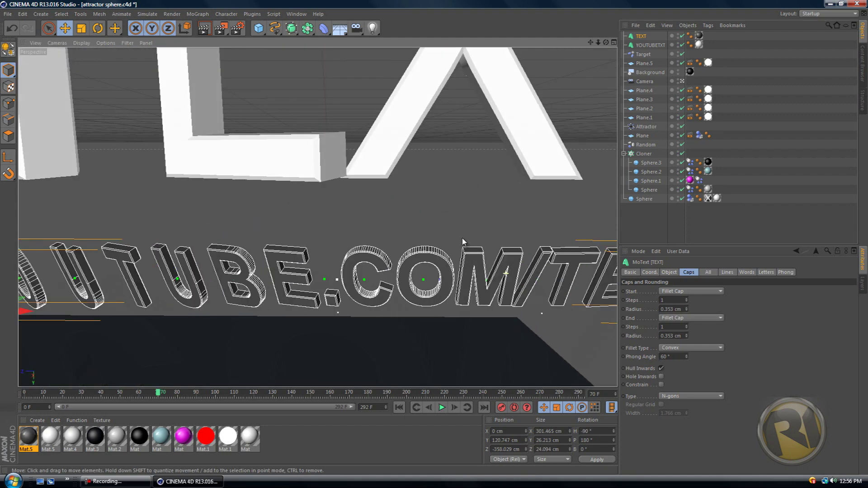
scroll(462, 236, "up", 3)
scroll(461, 239, "down", 2)
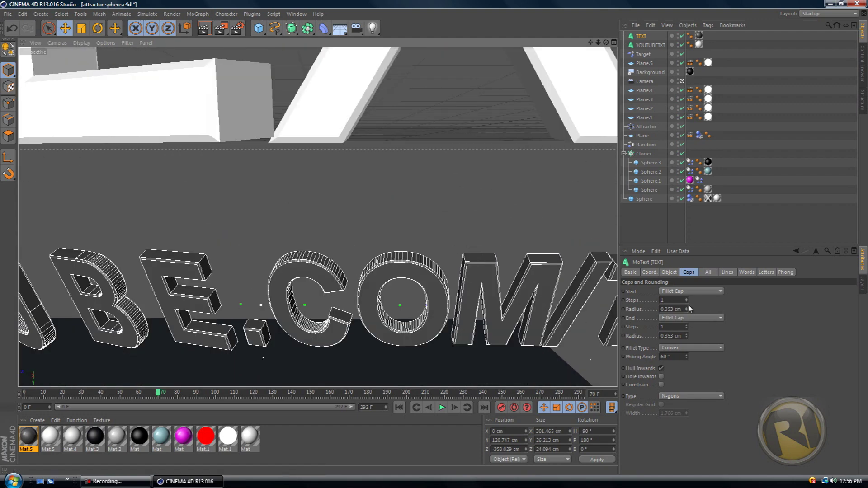
left_click(687, 308)
left_click(687, 307)
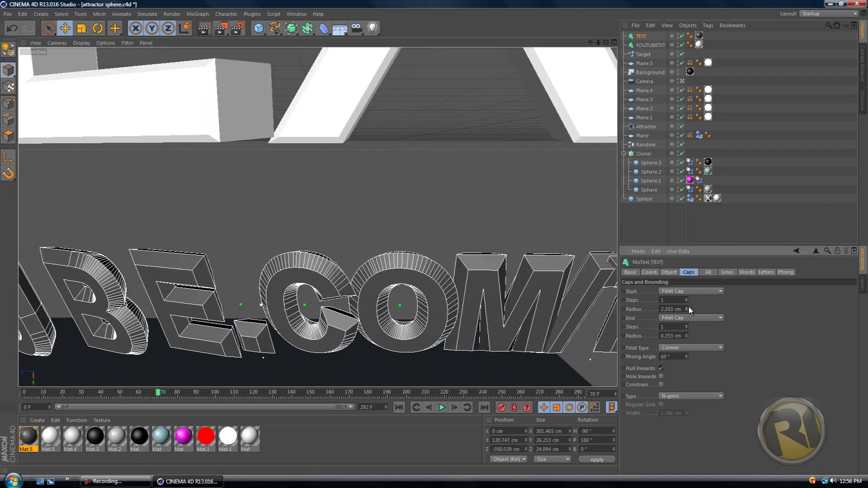
left_click(687, 311)
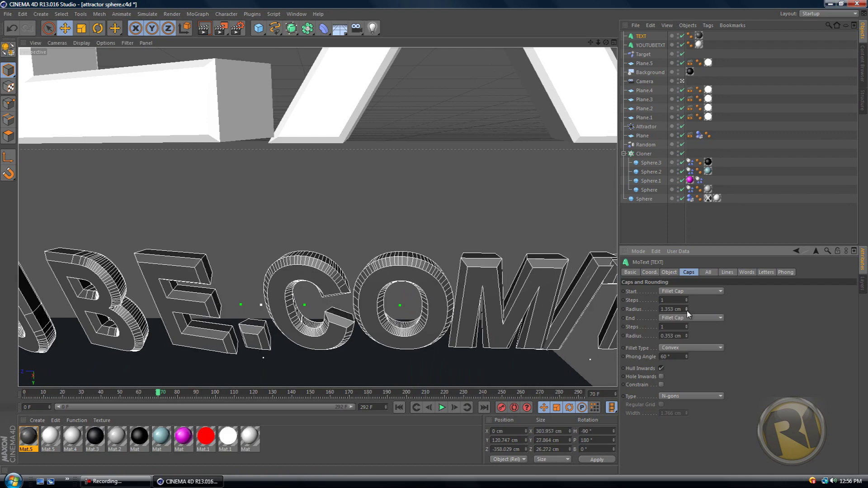
left_click(687, 311)
scroll(446, 292, "down", 8)
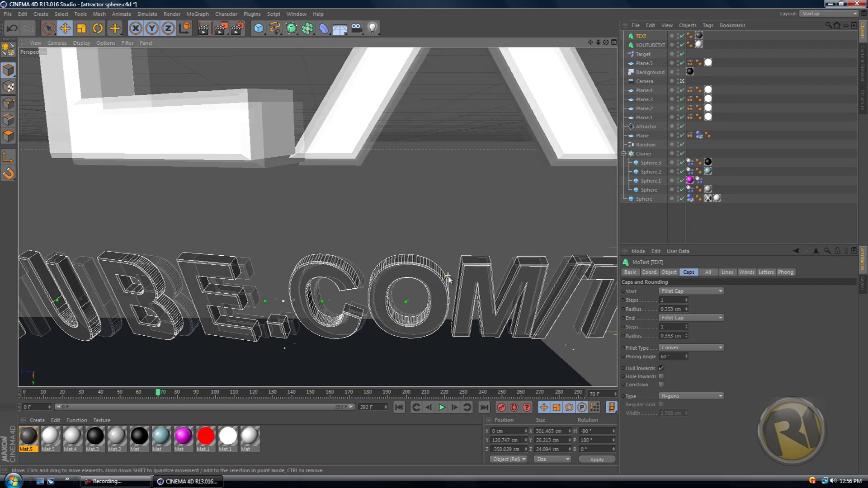
scroll(447, 286, "down", 8)
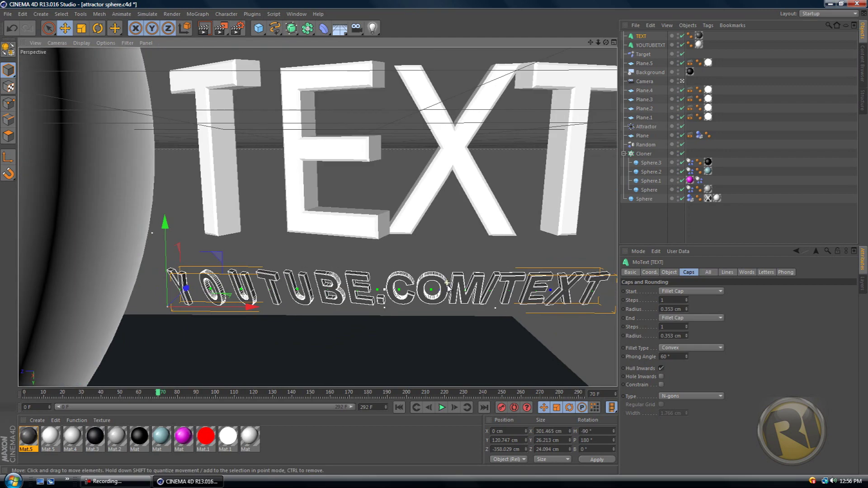
scroll(448, 287, "down", 8)
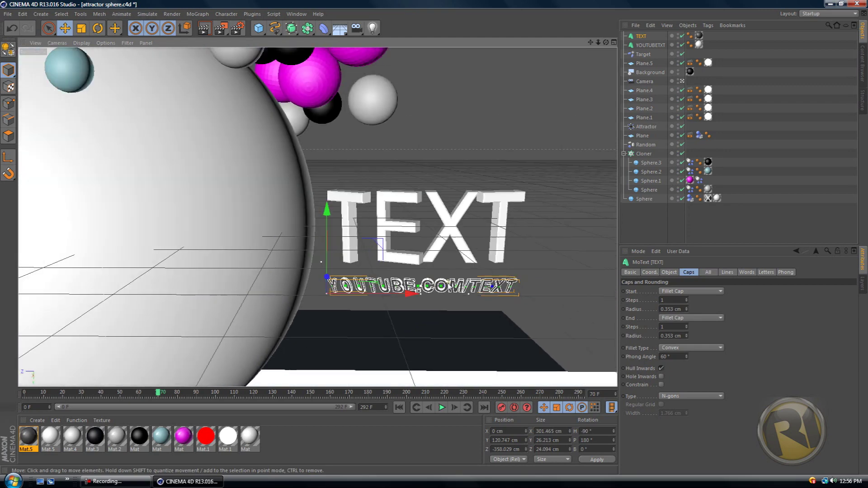
scroll(446, 285, "down", 4)
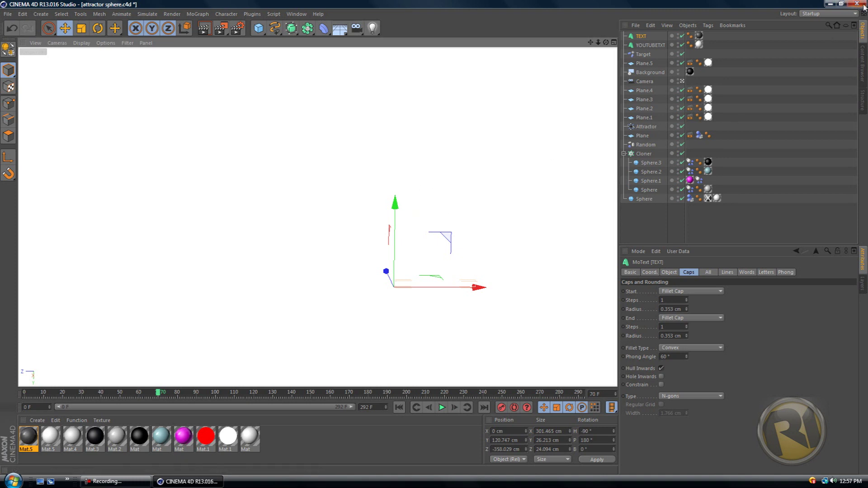
left_click(858, 4)
- Discard the unsaved attractor sphere changes, then bring up the screen recorder controls
left_click(443, 270)
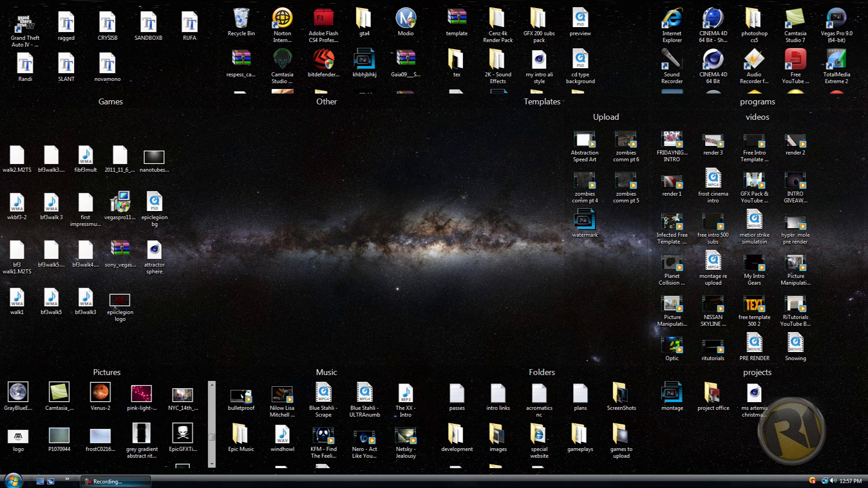
left_click(116, 481)
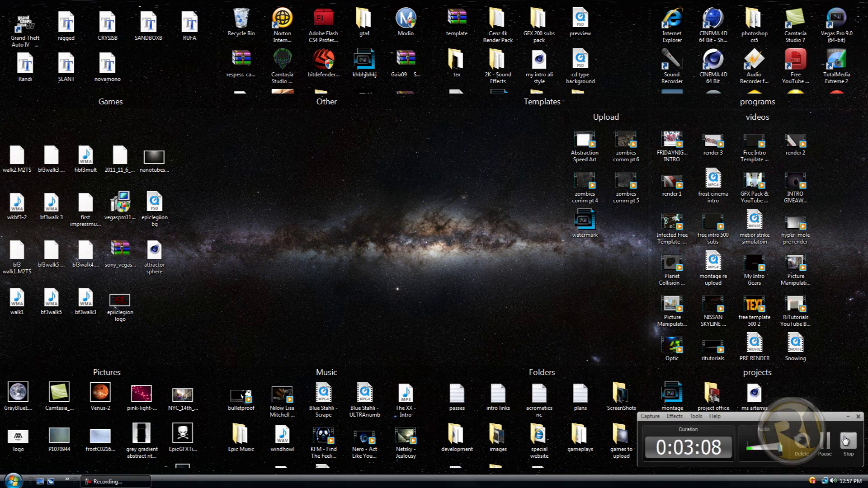